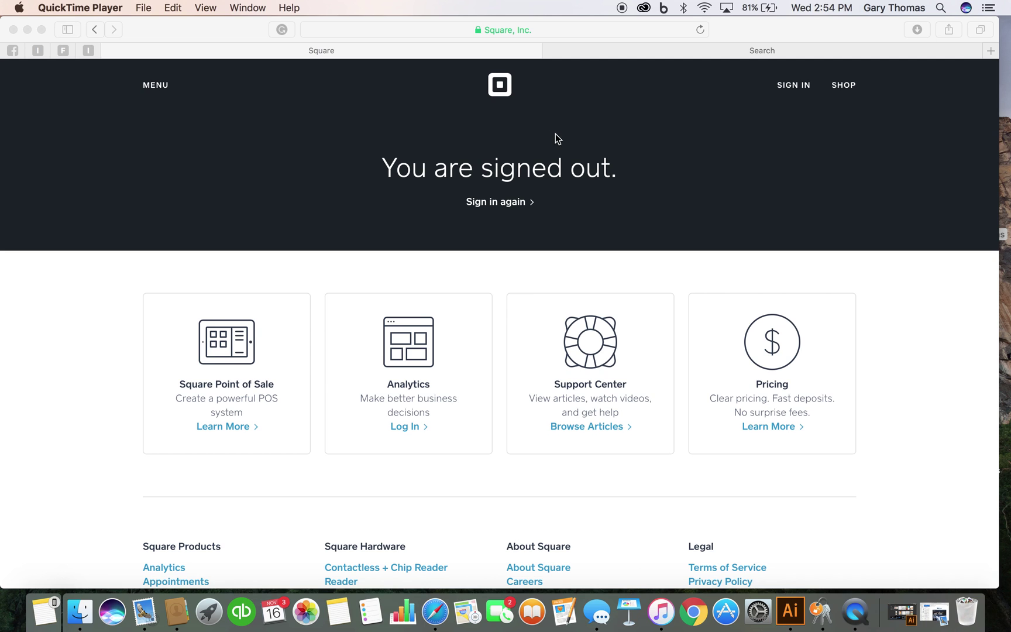
- Go to the Square sign-in page and sign in with the account e-mail and password
click(795, 87)
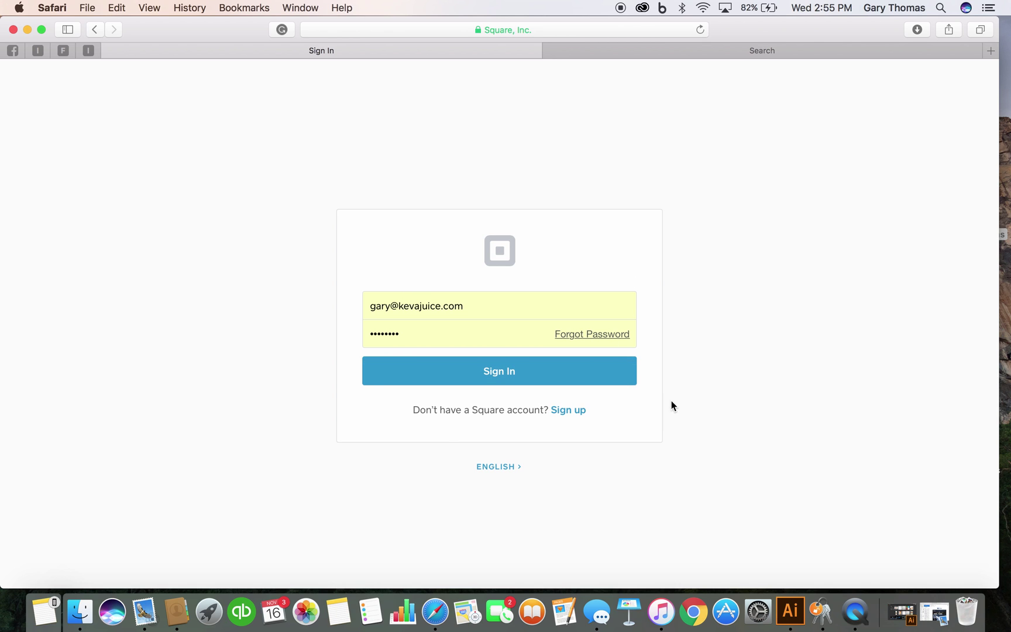
click(514, 369)
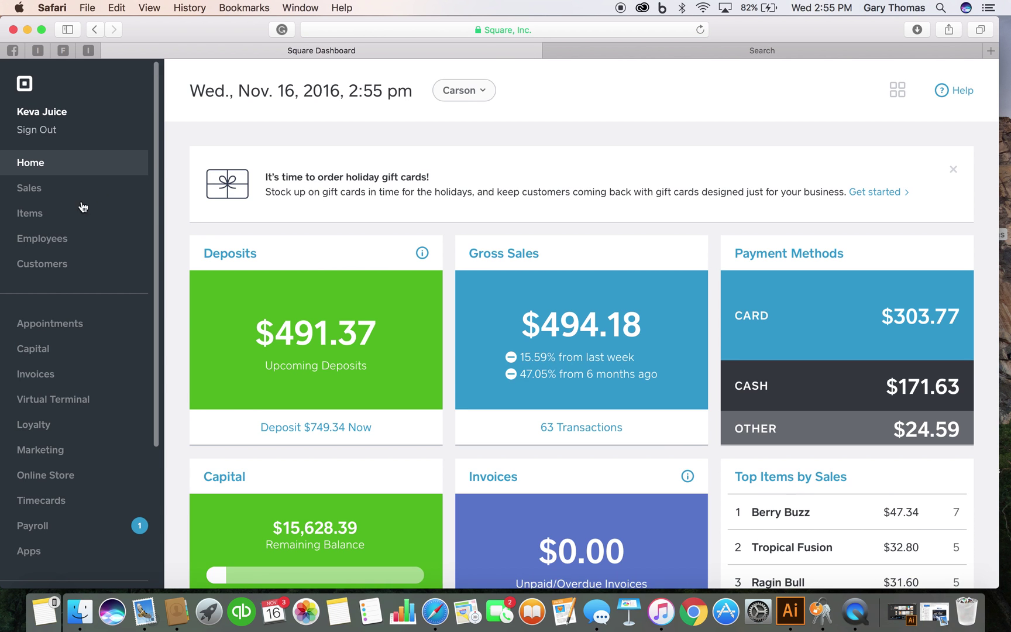
- Review the Jan.–Dec. 2016 Sales Summary across all locations, then go to Account & Settings
click(81, 209)
click(46, 190)
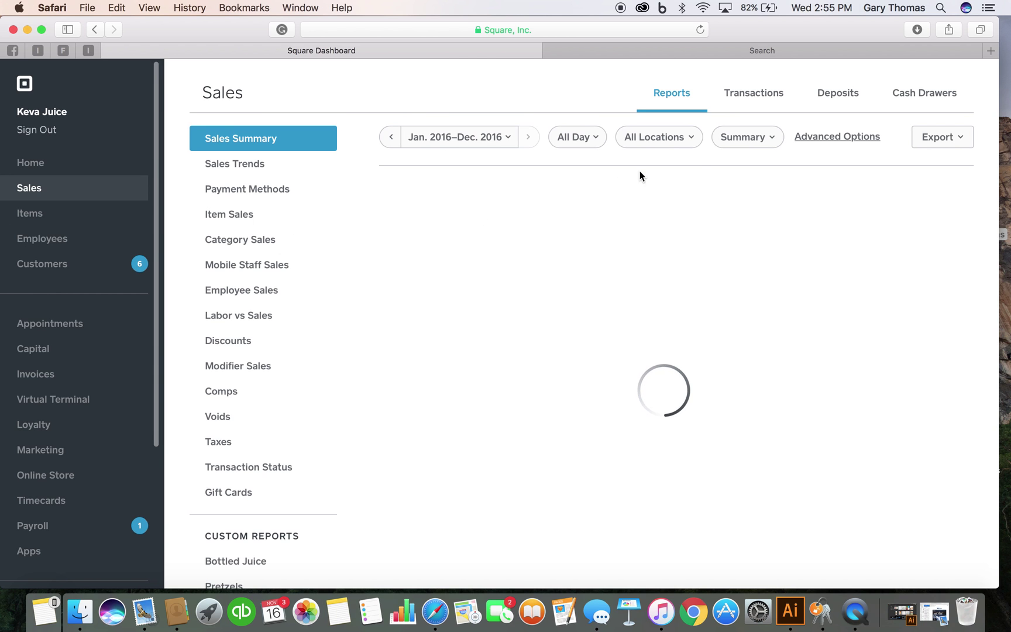
click(676, 144)
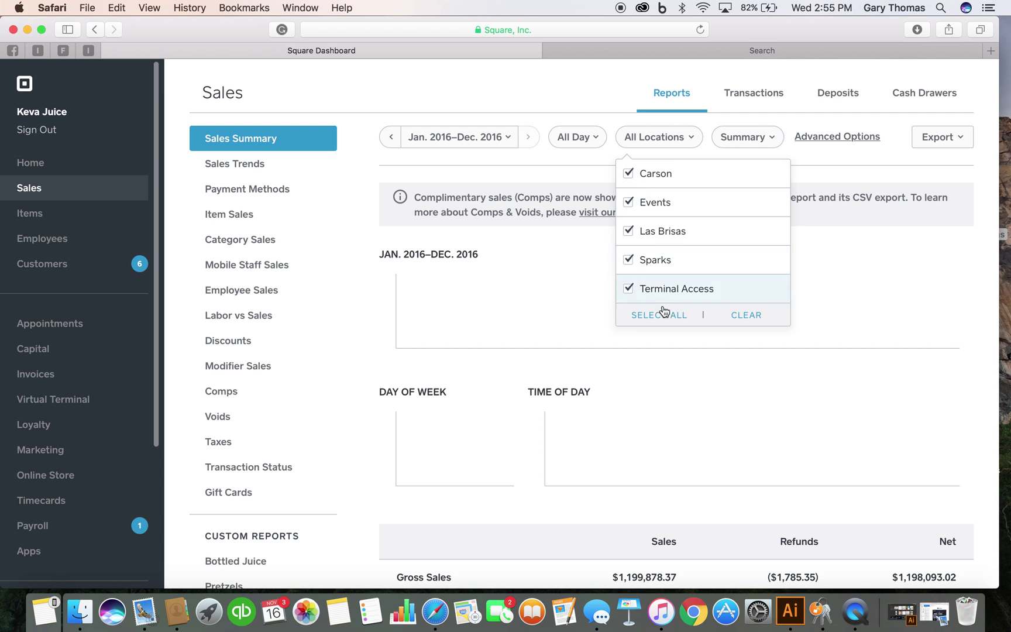
click(447, 90)
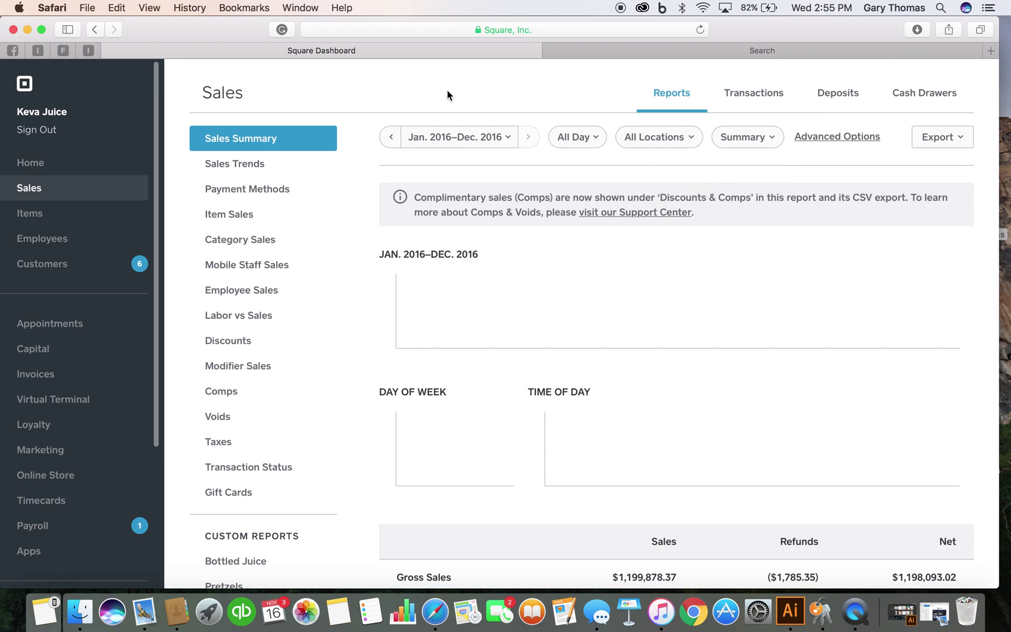
scroll(196, 414, down, 10)
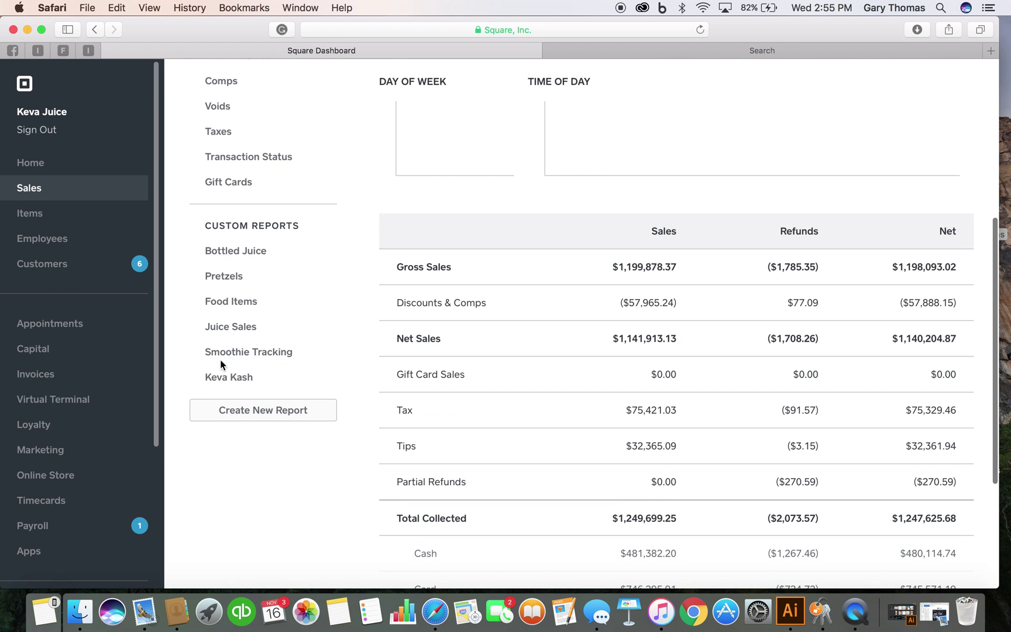
scroll(259, 166, up, 3)
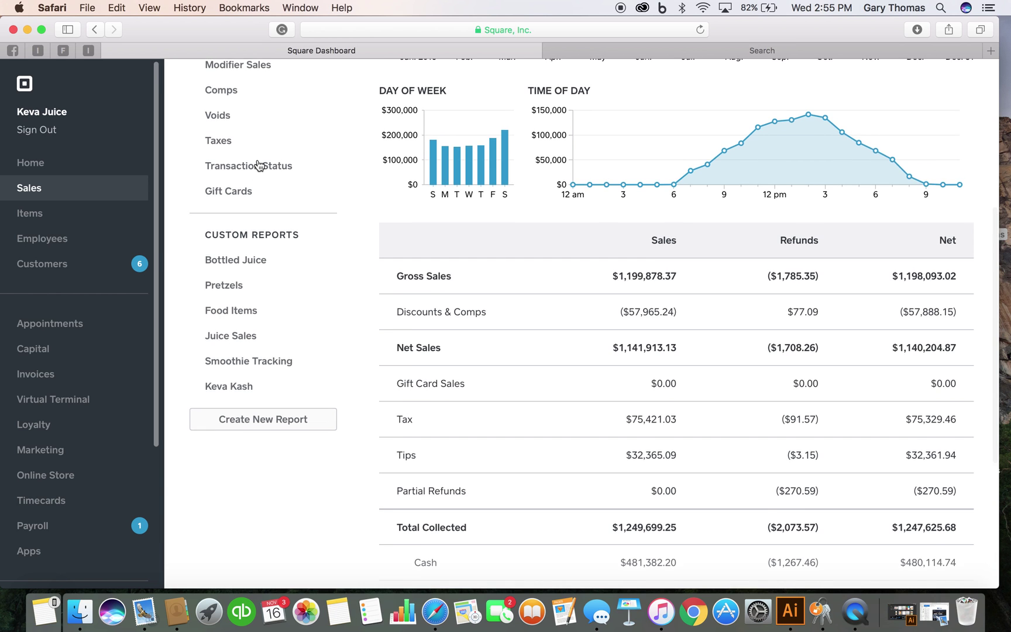
scroll(109, 481, down, 5)
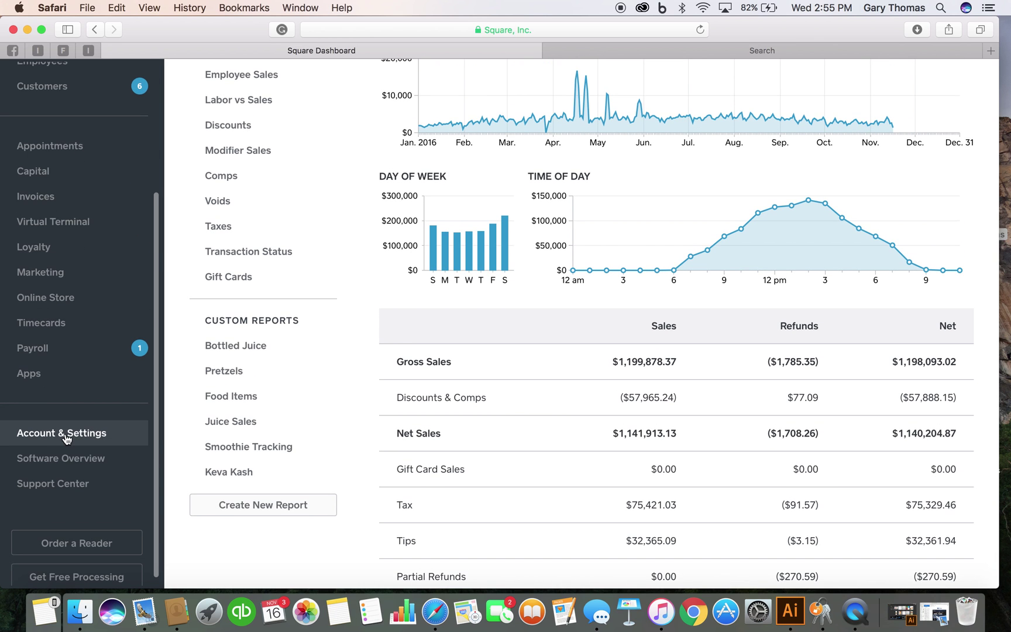
click(66, 435)
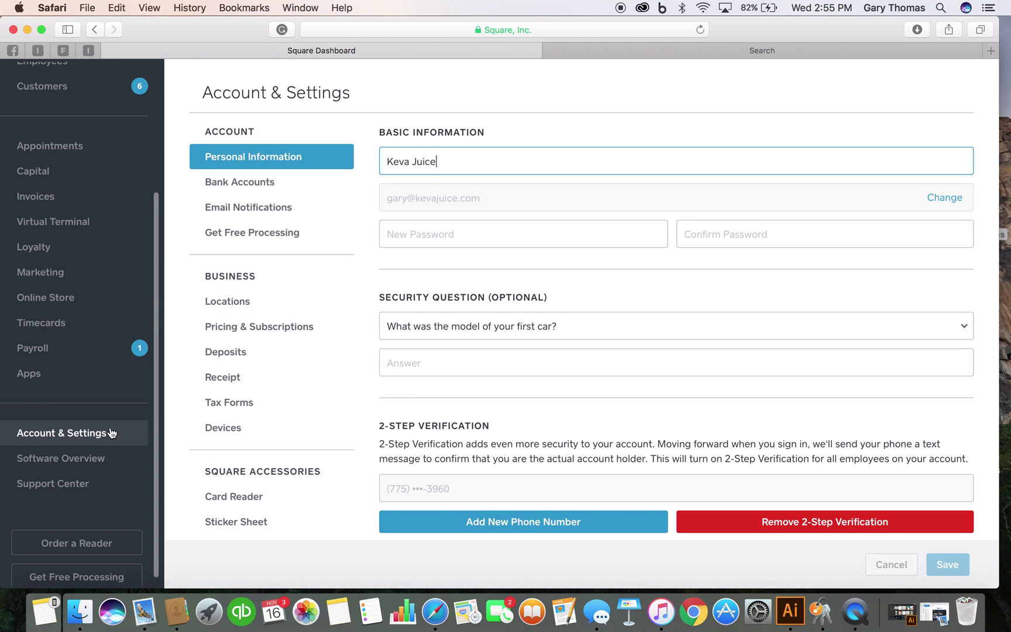
- Show the Locations list: Carson, Events, Las Brisas, Sparks and Terminal Access
click(237, 306)
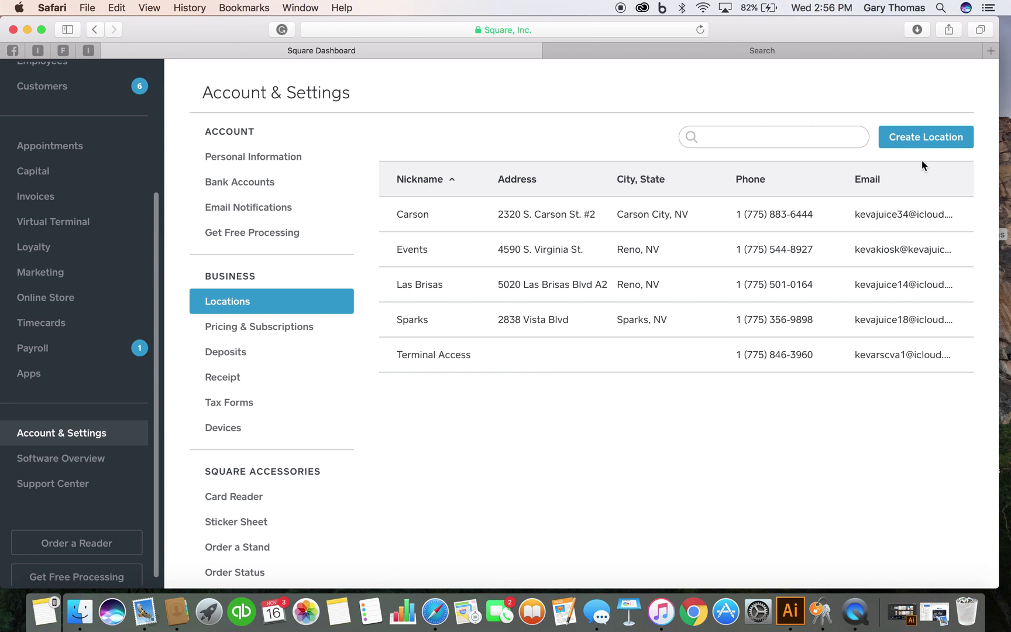
- Load icloud.com in the second browser tab
click(869, 48)
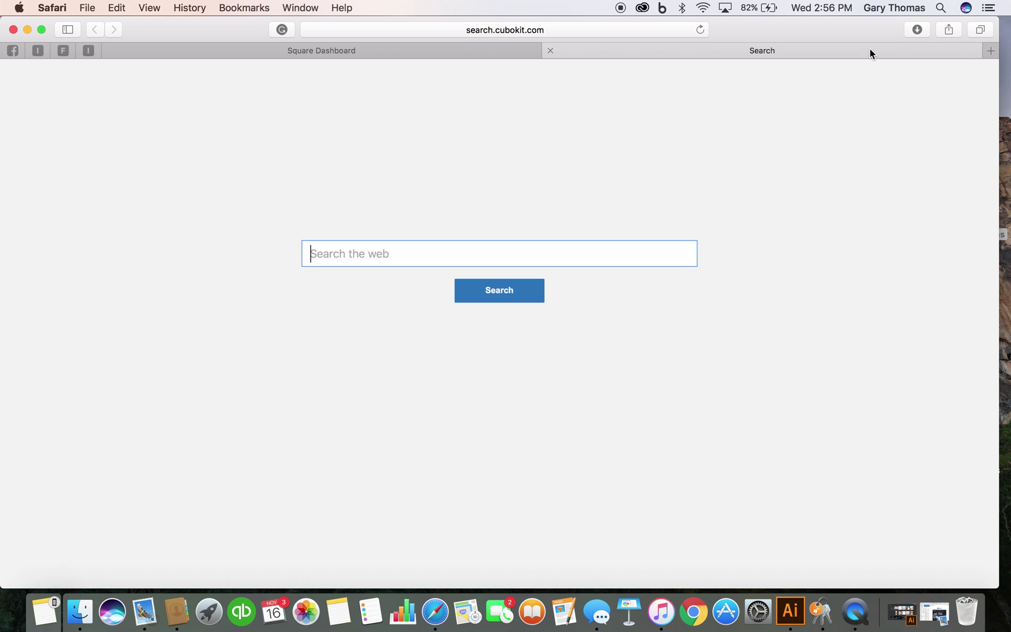
click(643, 27)
key(BackSpace)
text(icloud)
key(Return)
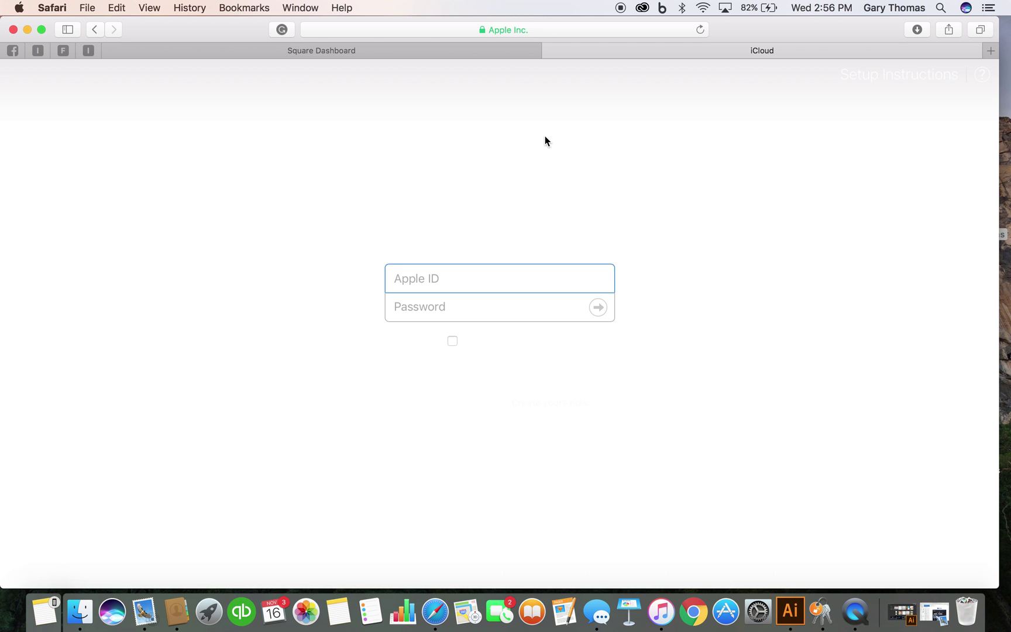
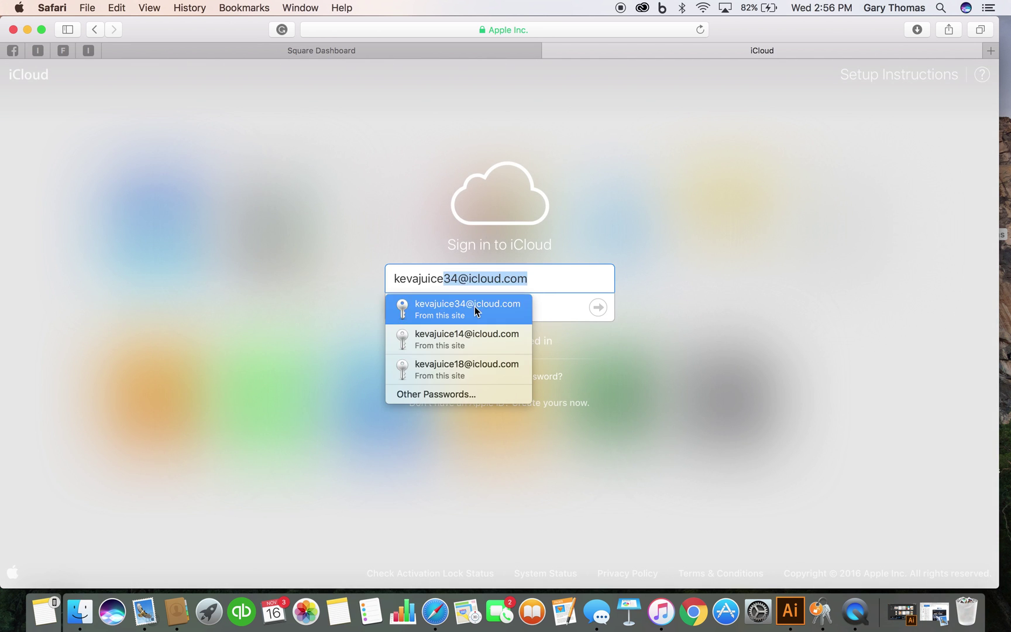
- Sign in to iCloud with the store's saved Apple ID
click(475, 307)
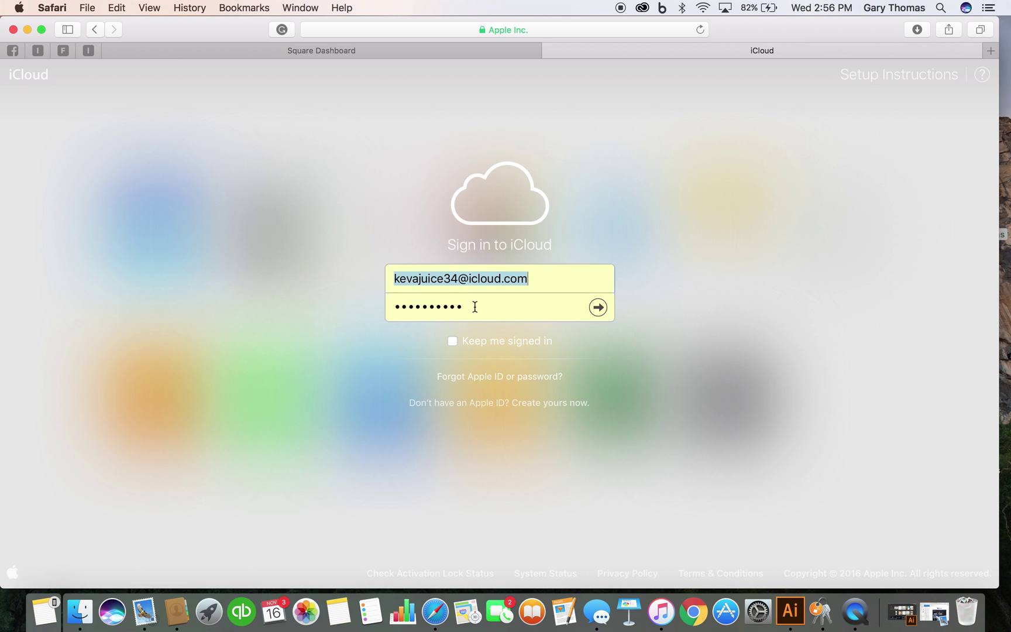
click(475, 307)
key(Return)
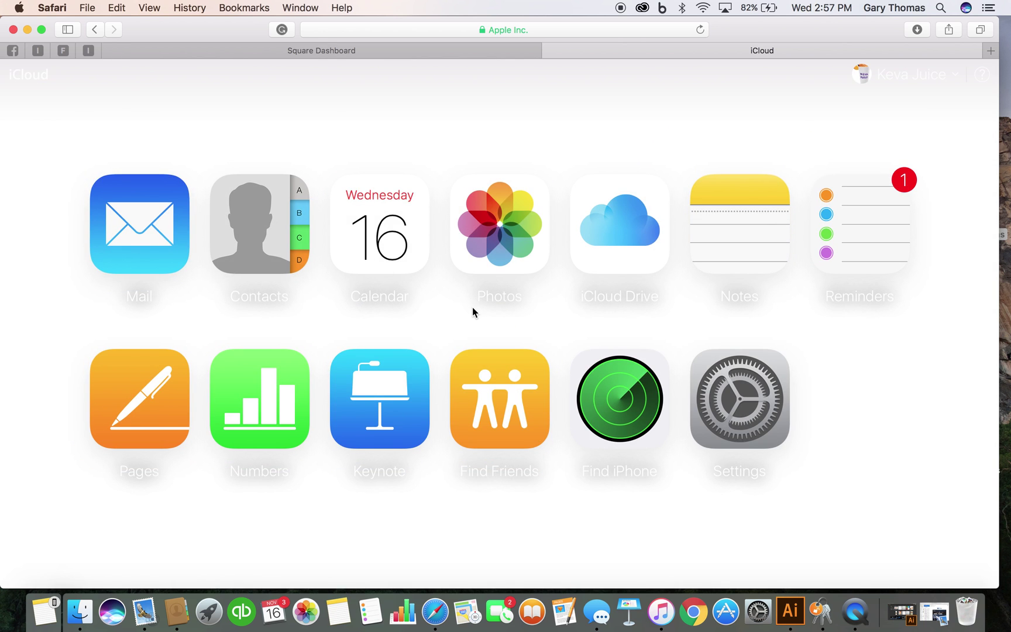
- Browse iCloud Notes, such as Keva team birthdays and Lana's Chai, then switch to Pages
click(739, 235)
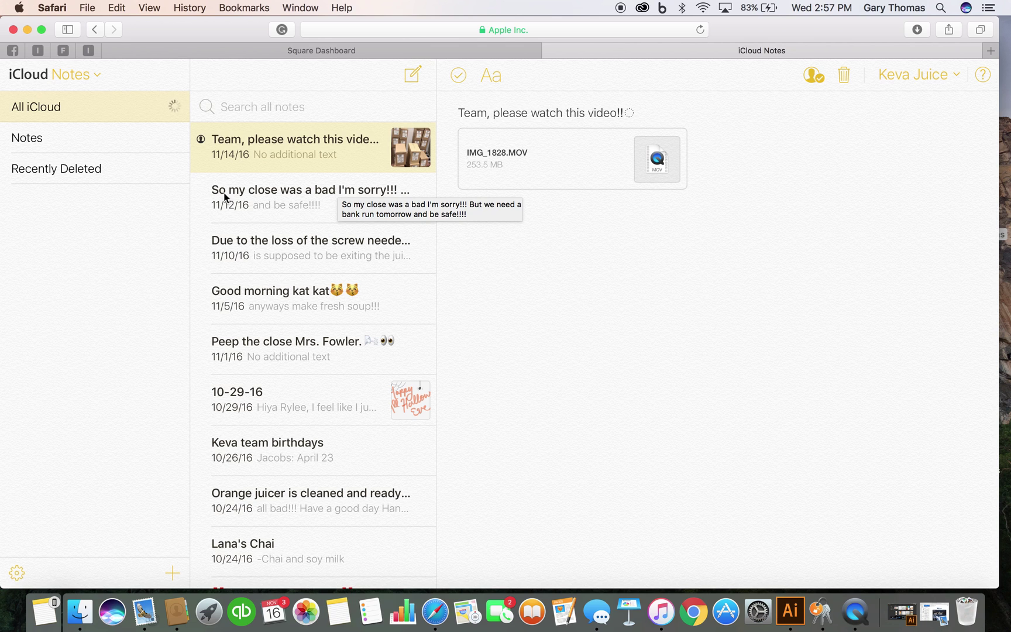
scroll(323, 336, down, 4)
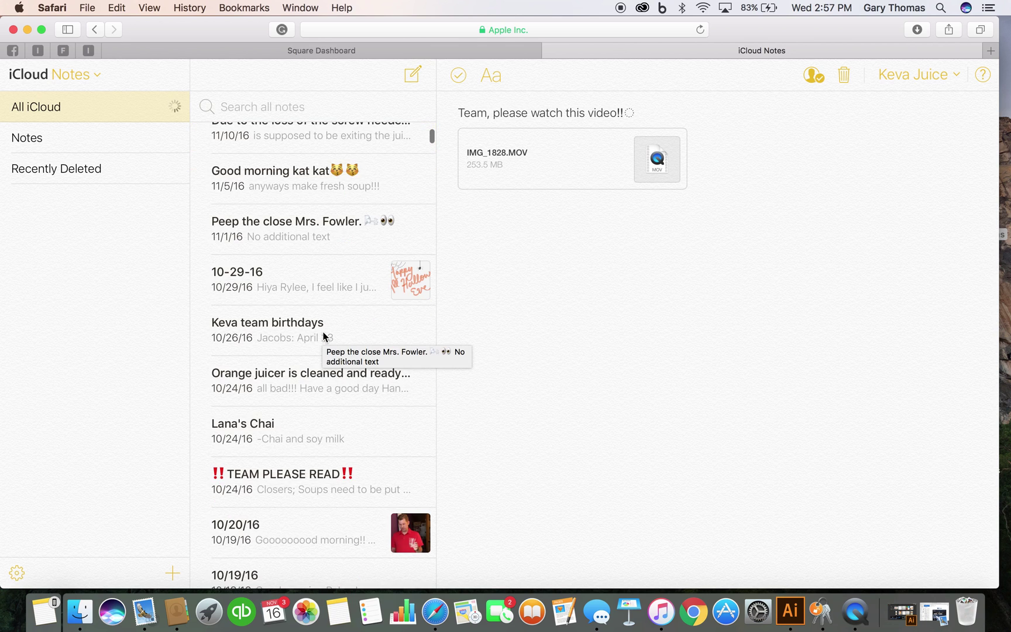
scroll(313, 262, up, 4)
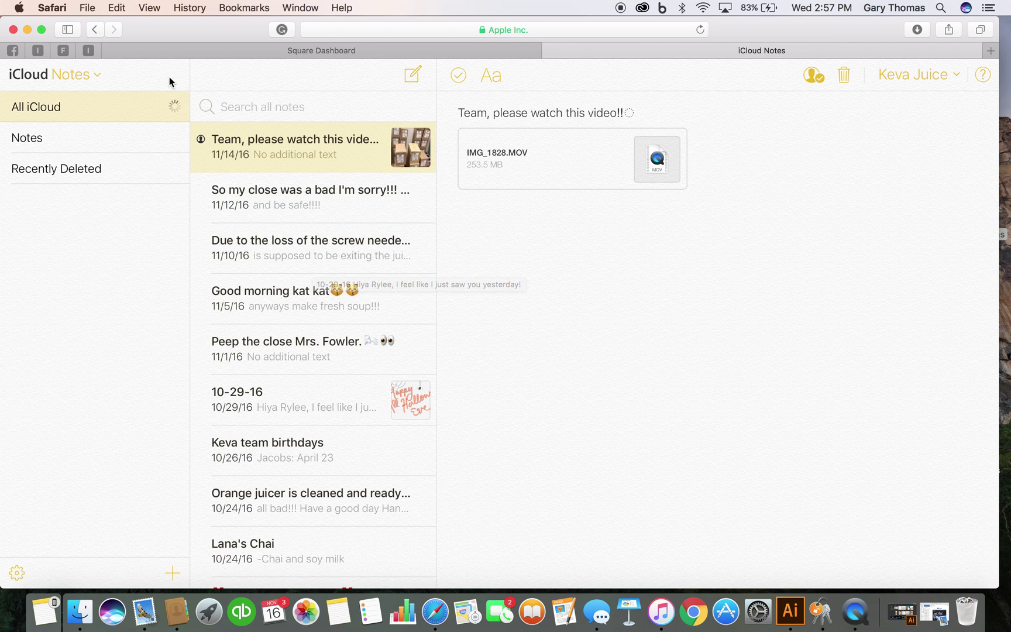
click(66, 78)
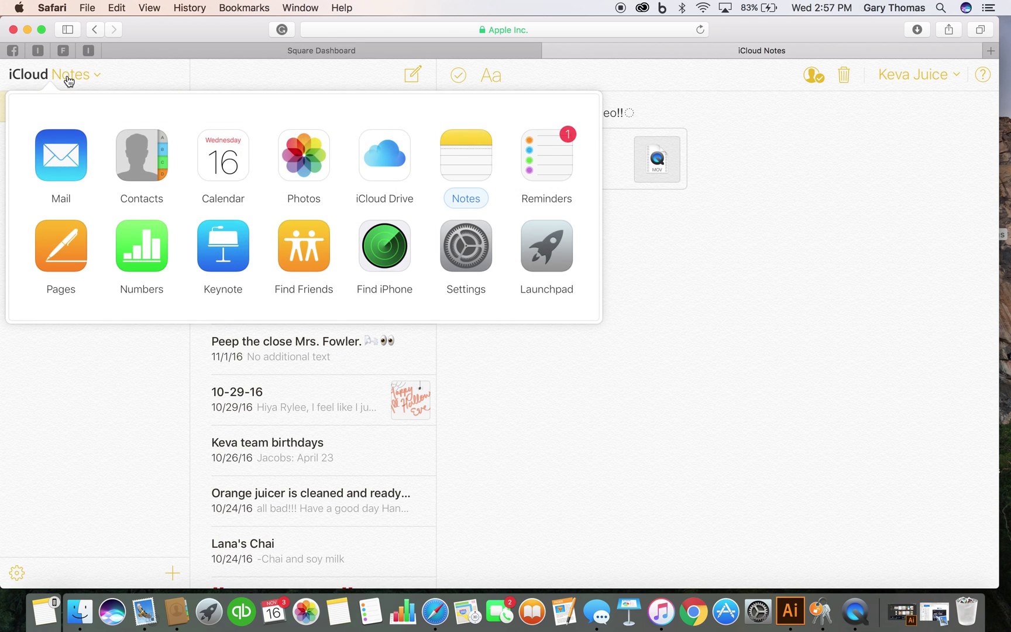
click(67, 245)
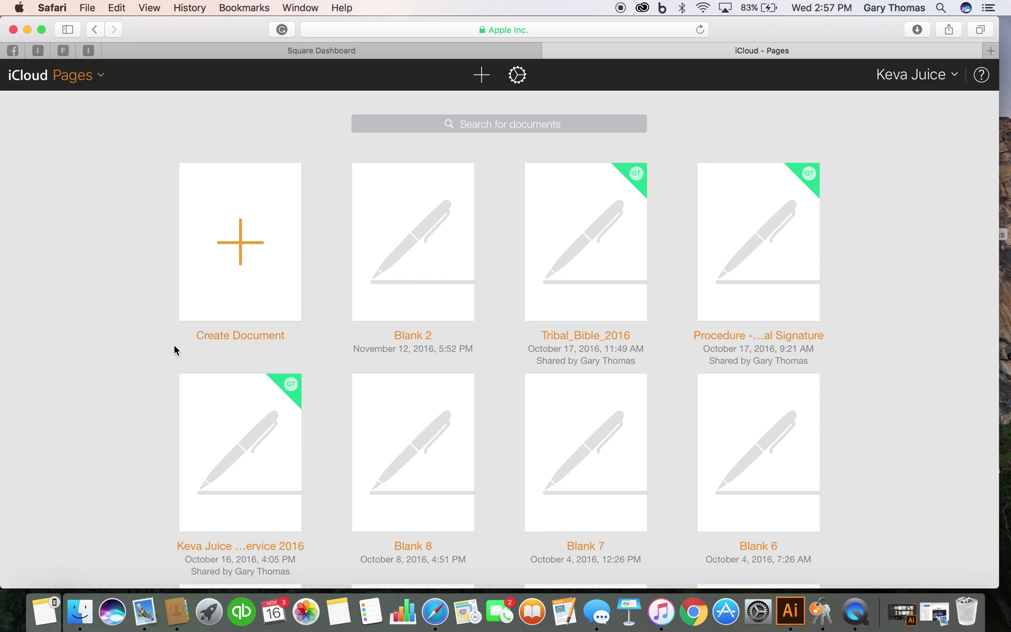
- Look through the Pages documents, such as Blank 2 and Tribal_Bible_2016, then switch to Mail
scroll(211, 389, down, 5)
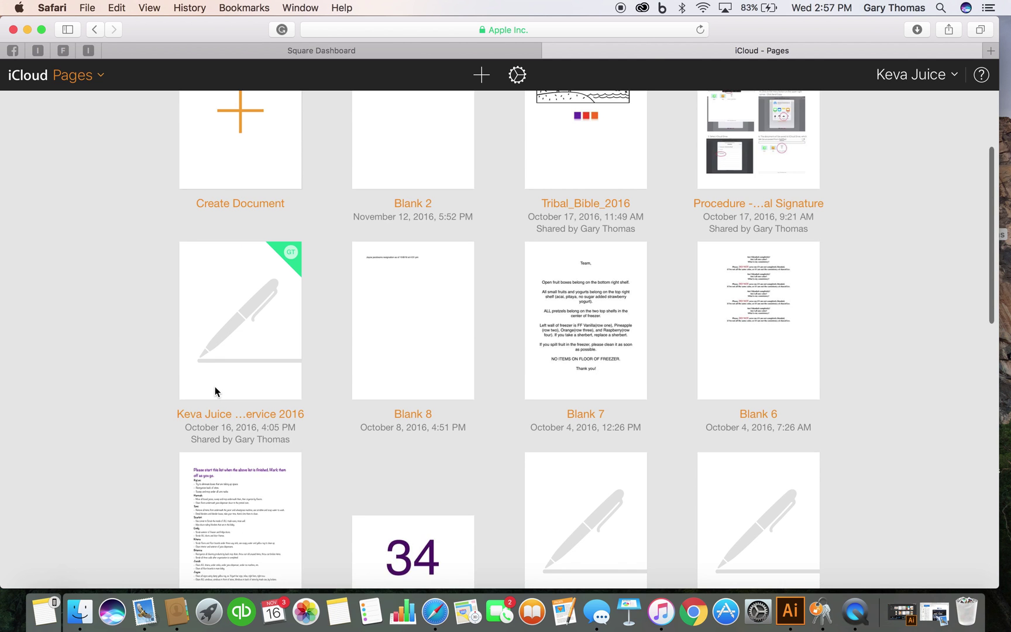
scroll(214, 390, up, 5)
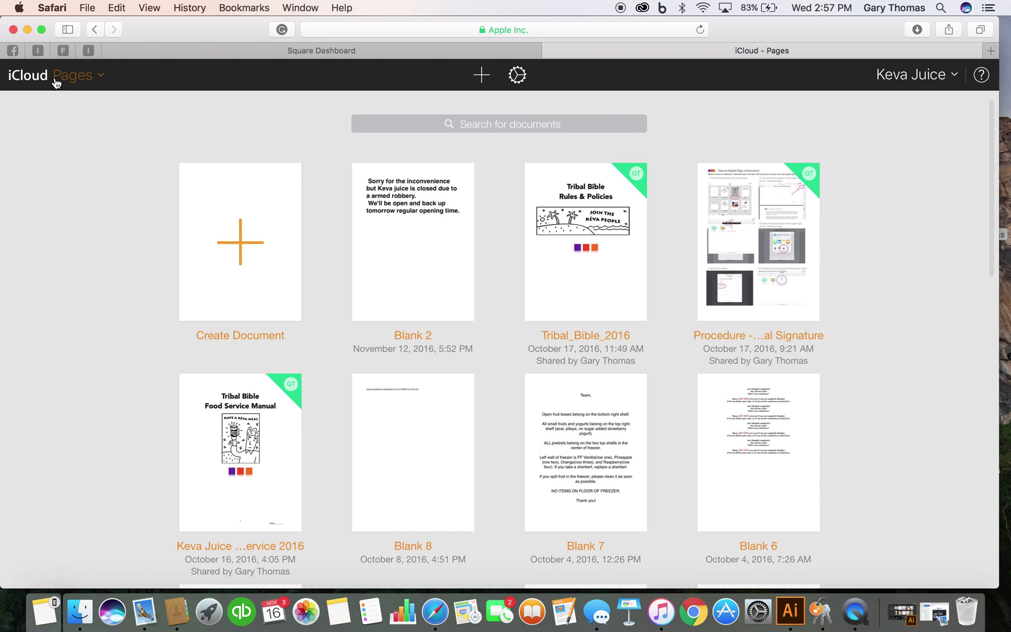
click(56, 82)
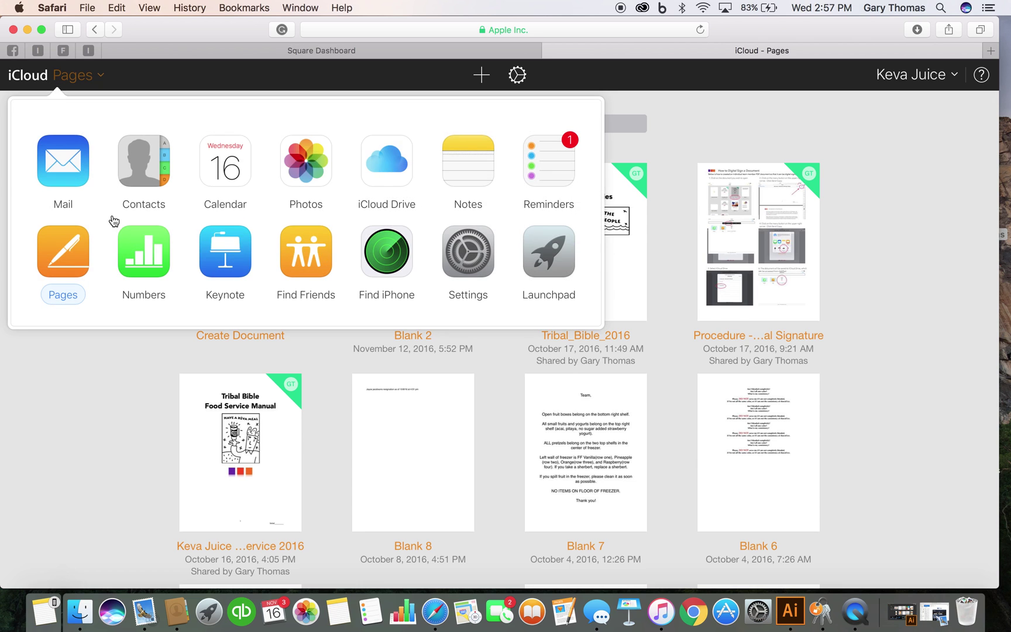
click(69, 165)
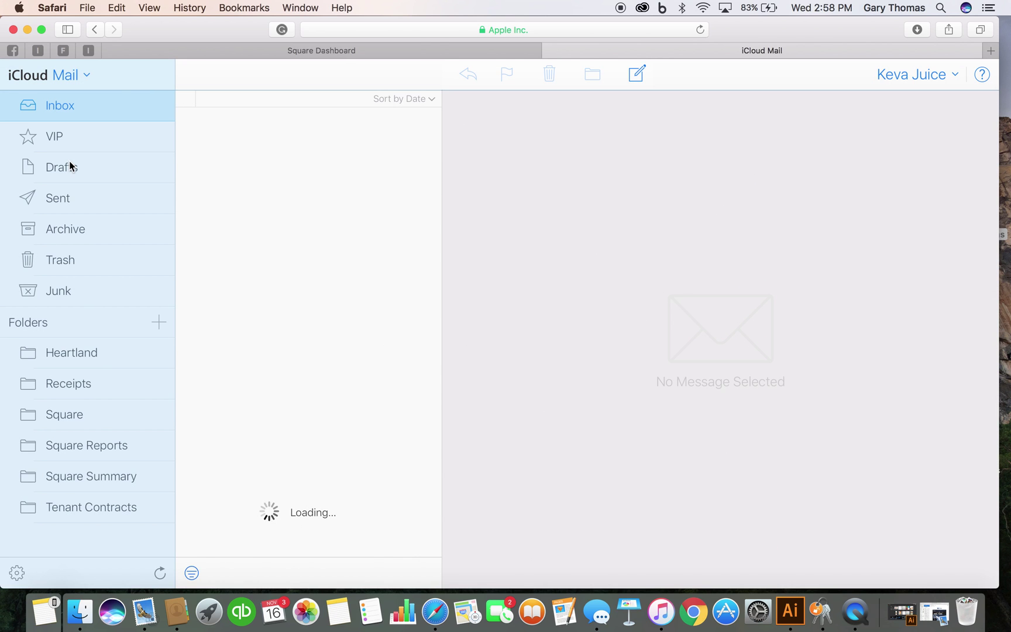
- Open the Mail Receipts folder and scroll through its Square payment receipt e-mails
click(74, 387)
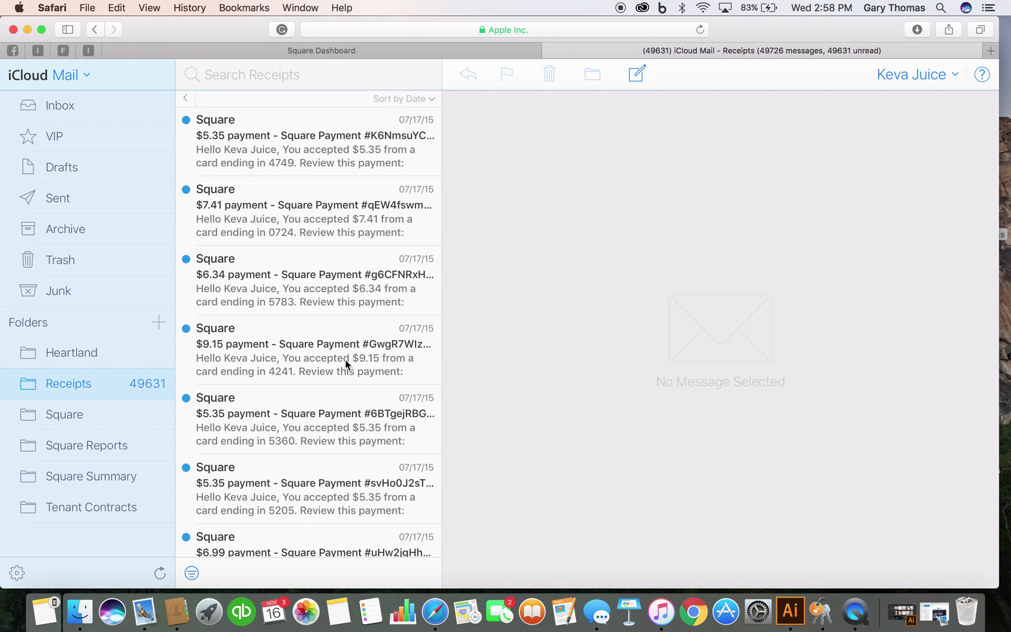
scroll(345, 360, down, 5)
scroll(345, 361, up, 8)
click(36, 76)
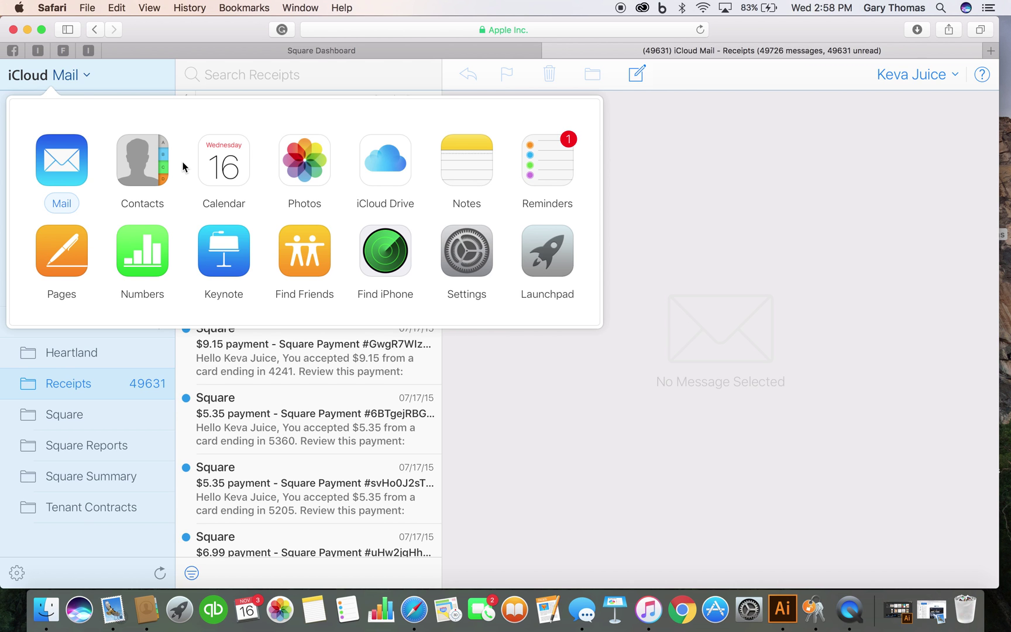
- Return iCloud to its home screen and go back to the Square Locations page
click(547, 253)
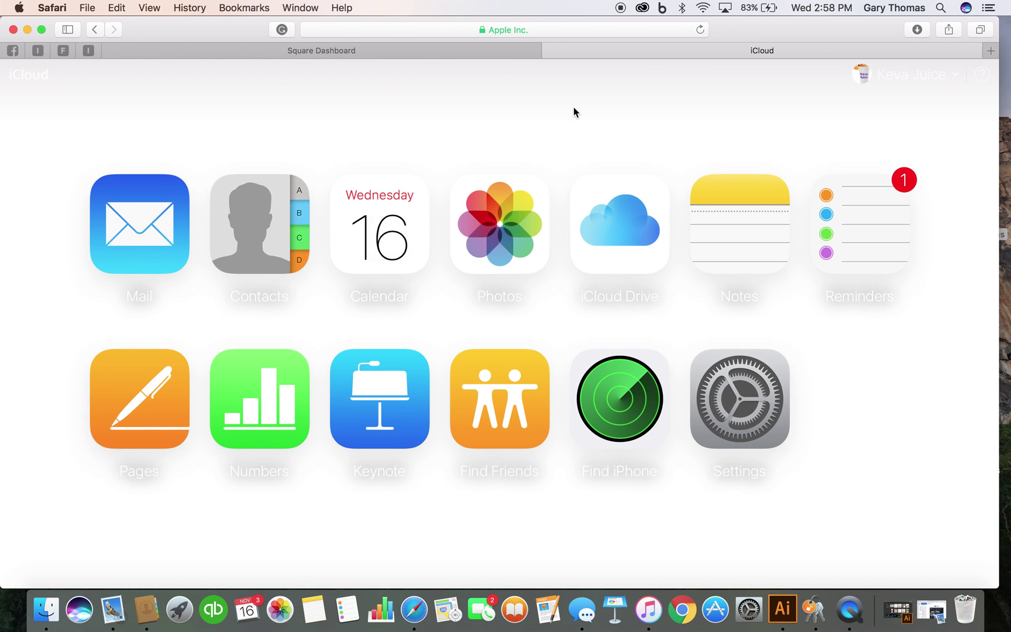
click(477, 54)
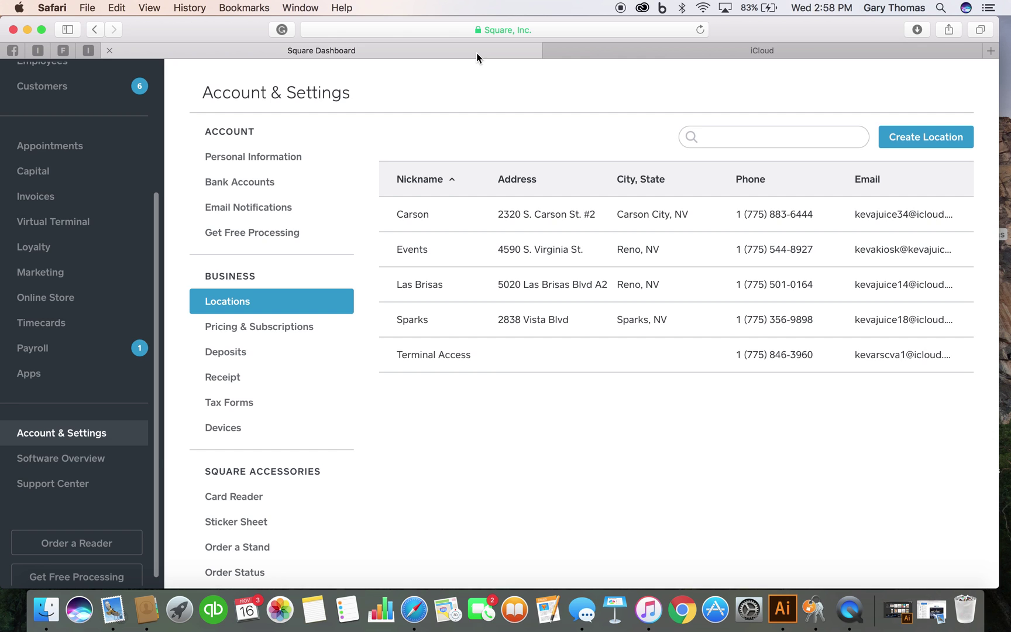